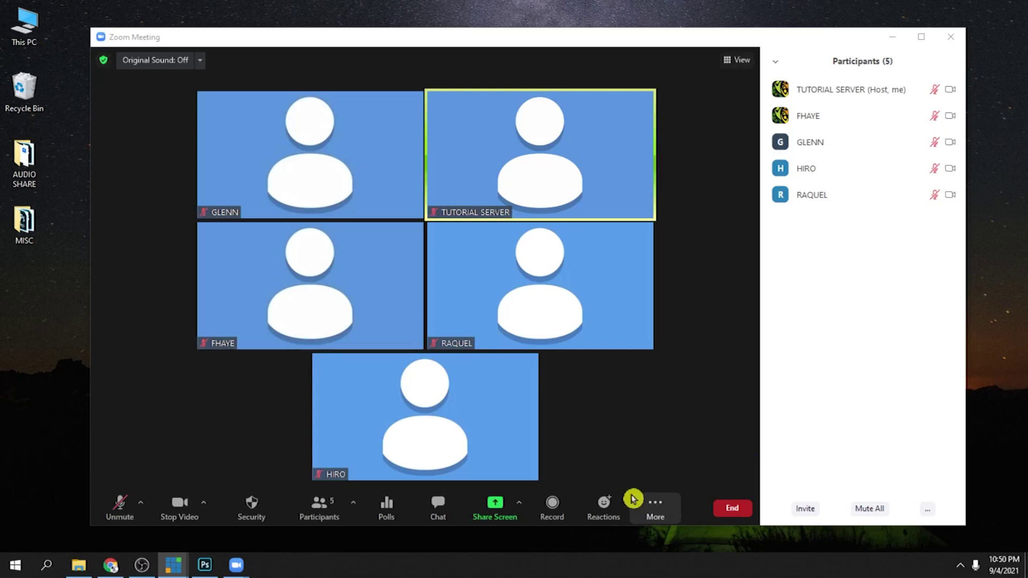
Step: Reach the Audio page of Zoom Settings via the Stop Video caret and Video Settings
click(207, 505)
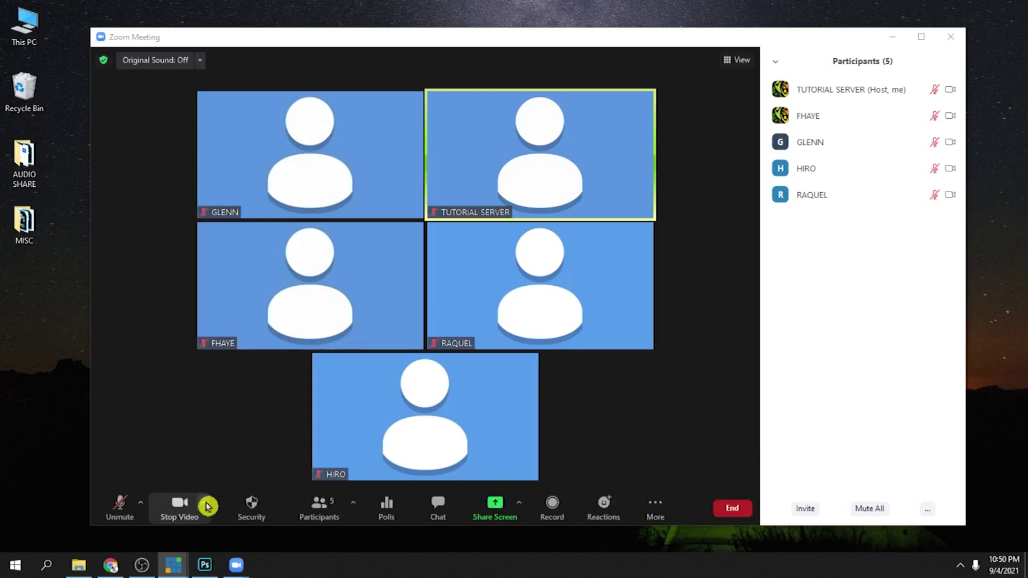
click(206, 506)
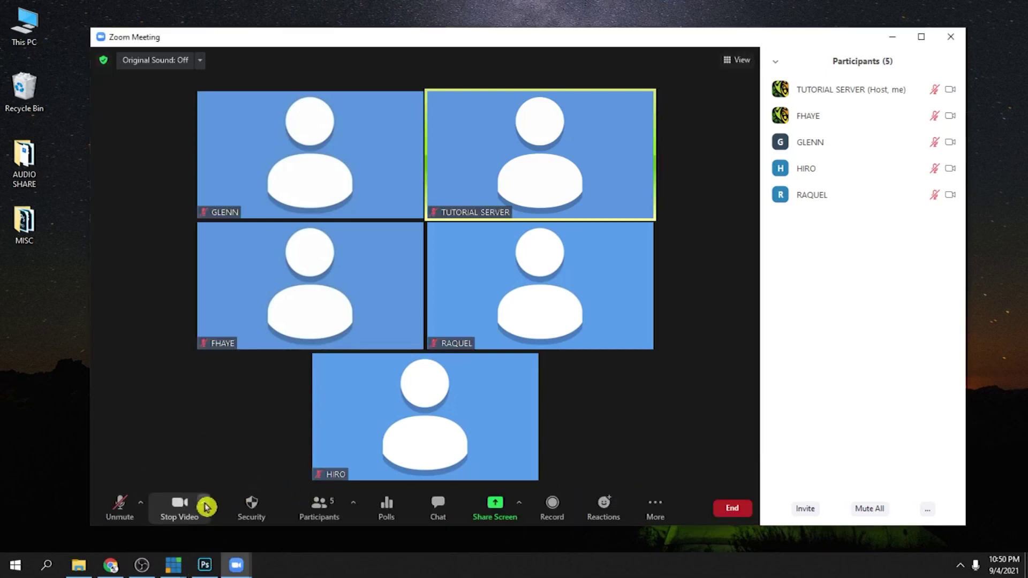
click(206, 505)
click(293, 481)
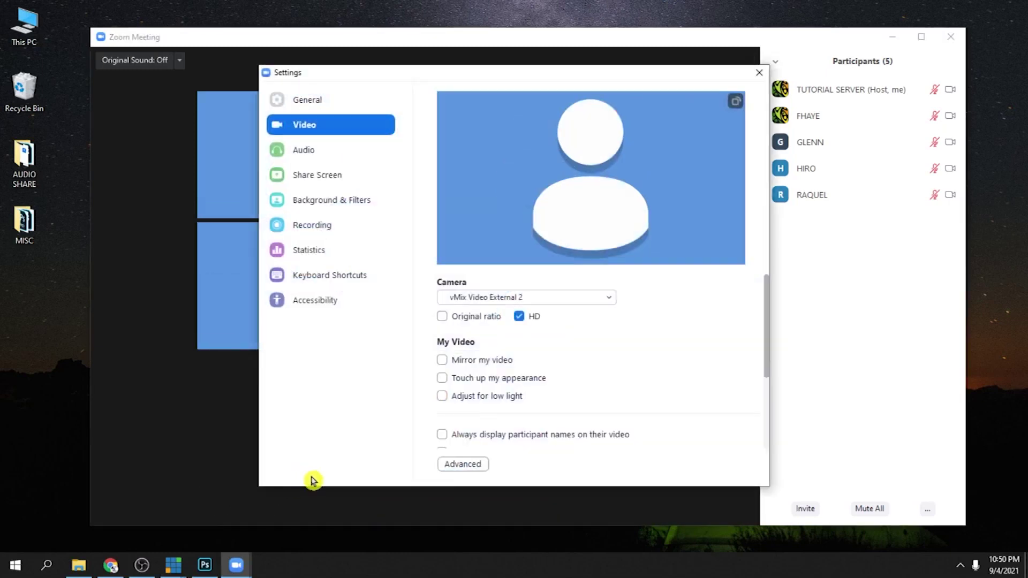
click(337, 153)
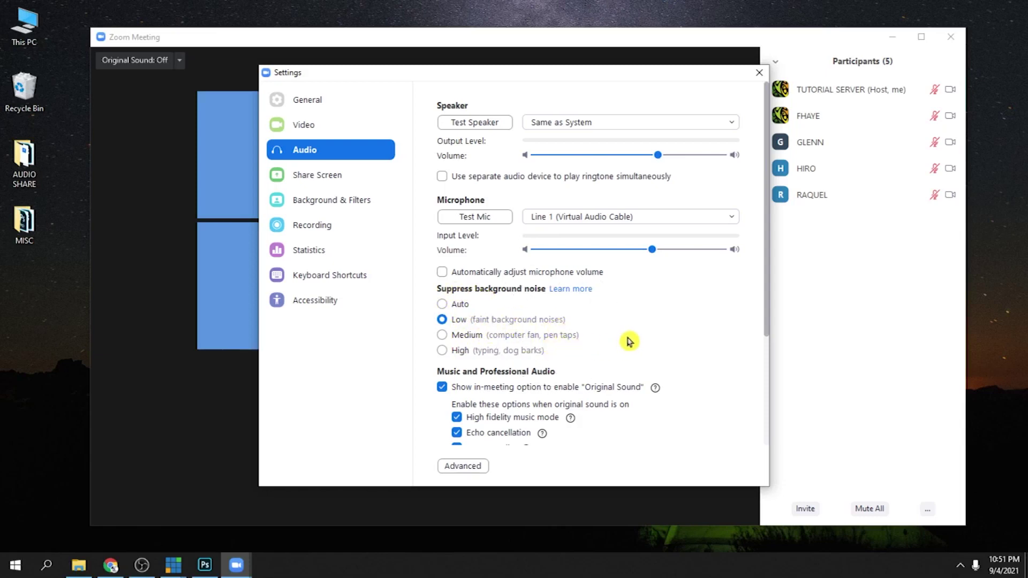
scroll(629, 341, down, 2)
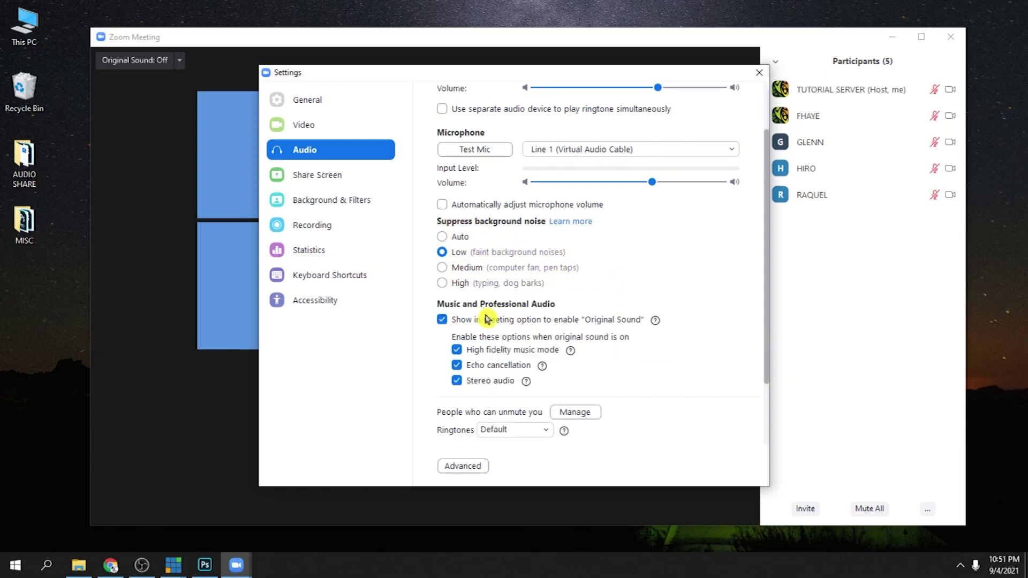
Step: Review Original Sound's dependent options and the Advanced page, then close Settings back to the meeting
click(443, 322)
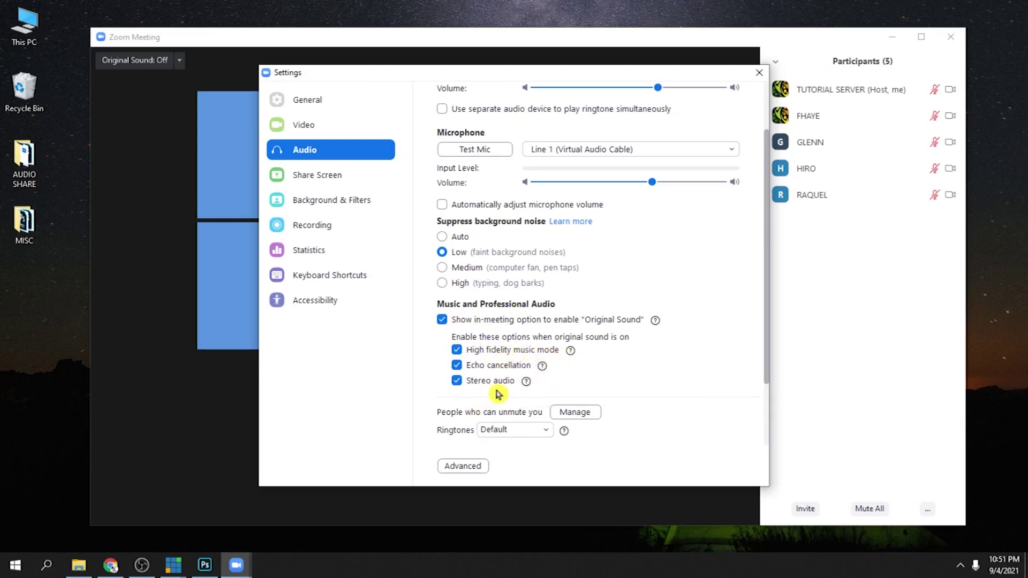
scroll(486, 393, down, 1)
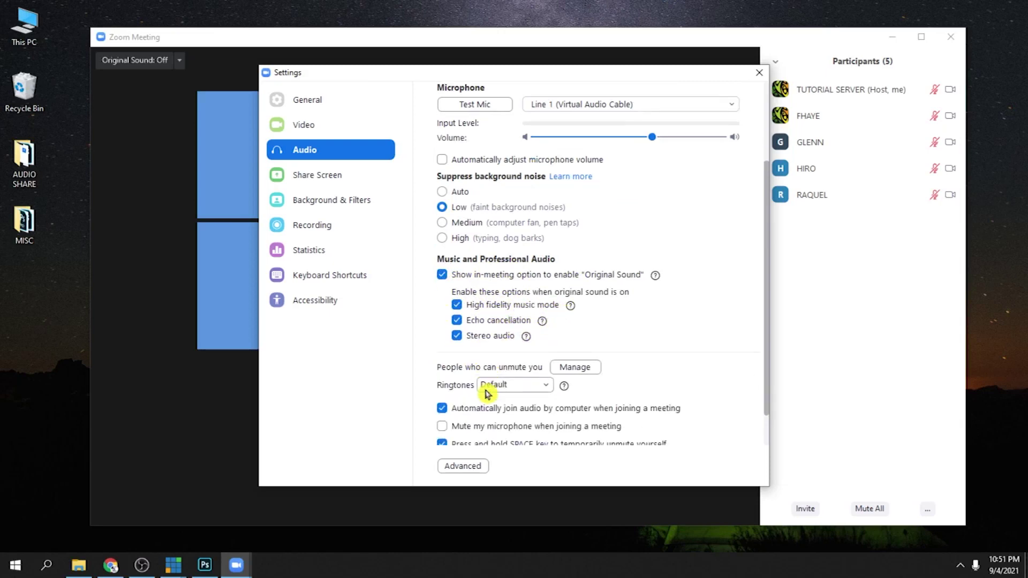
scroll(534, 412, down, 1)
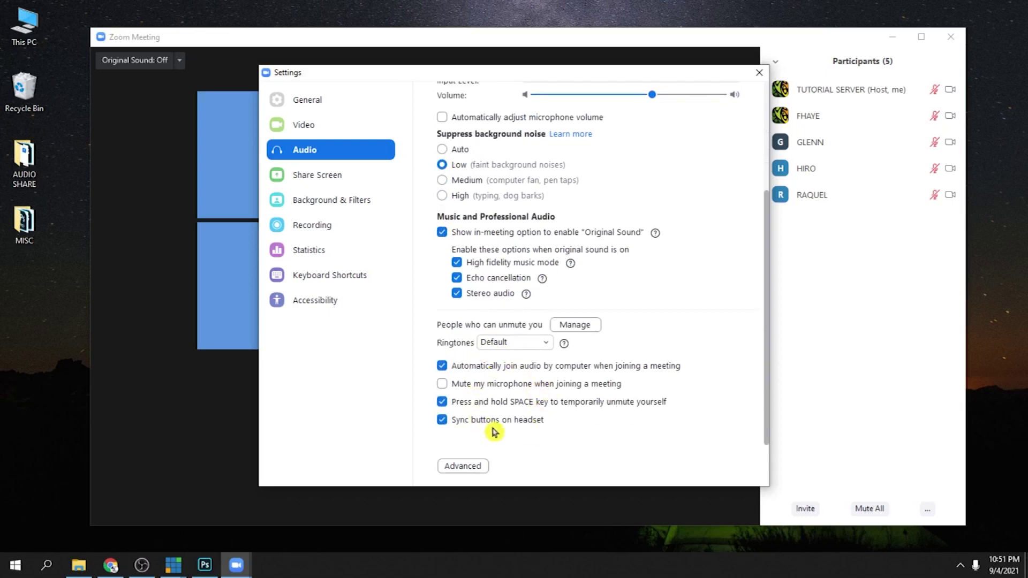
click(470, 472)
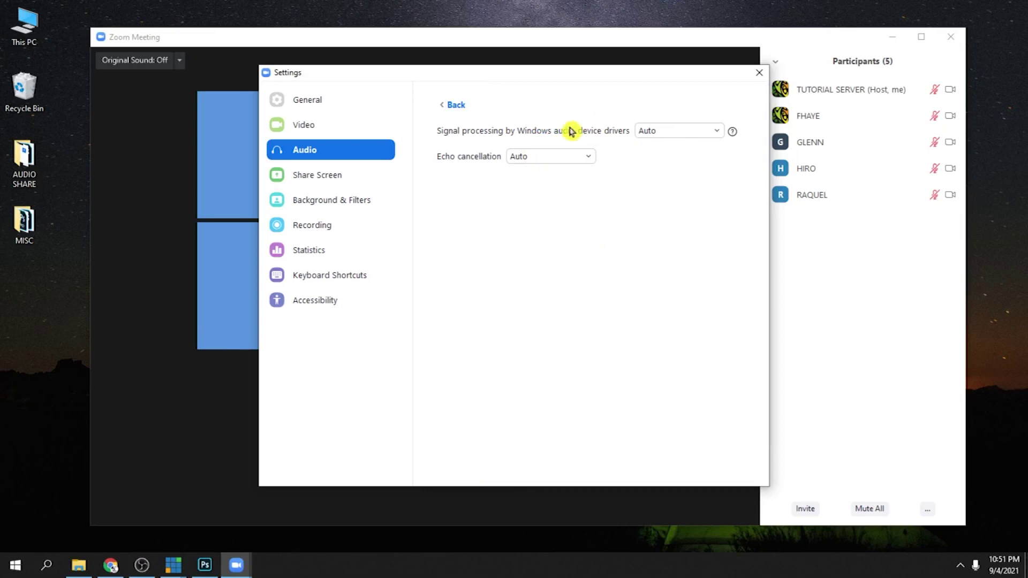
click(454, 111)
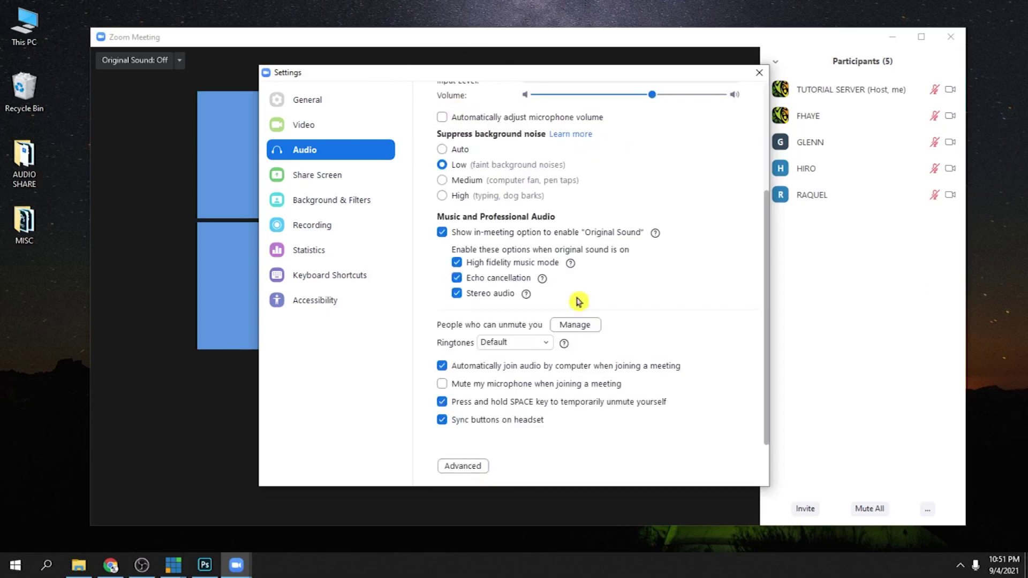
scroll(694, 361, up, 3)
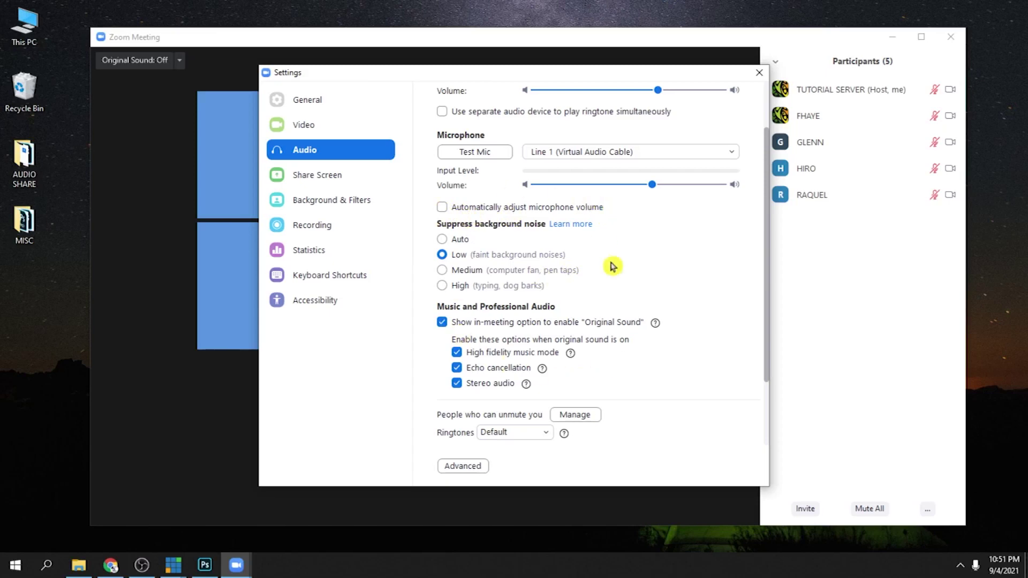
click(760, 76)
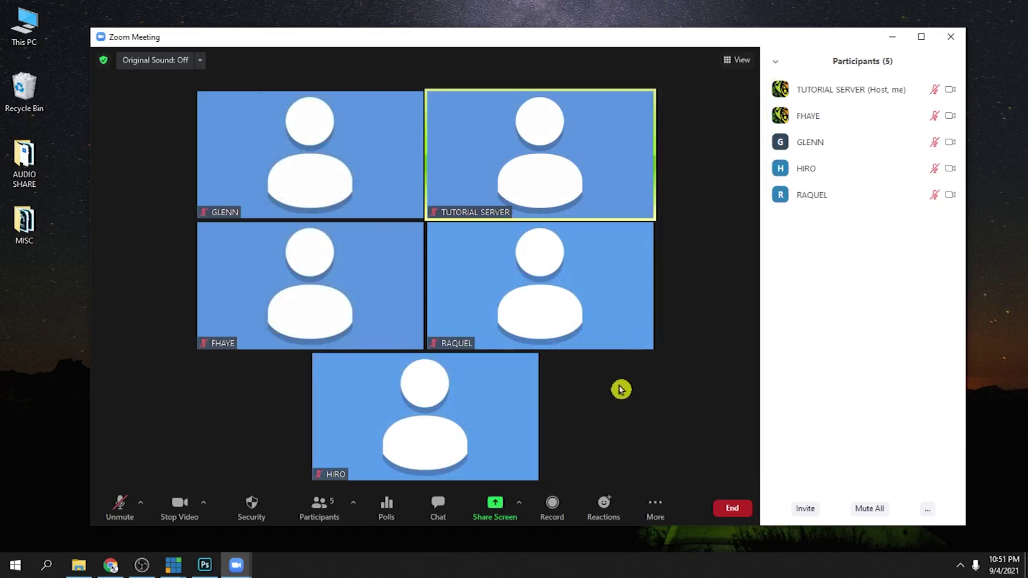
Step: Share Computer Audio from the Advanced share options with quality set to Stereo (High-fidelity)
click(498, 506)
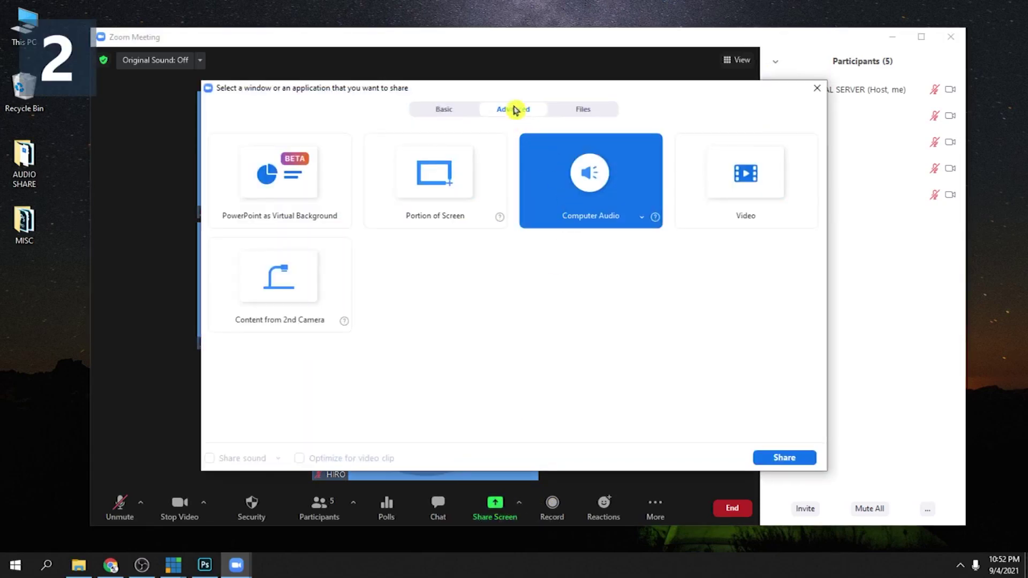
click(516, 110)
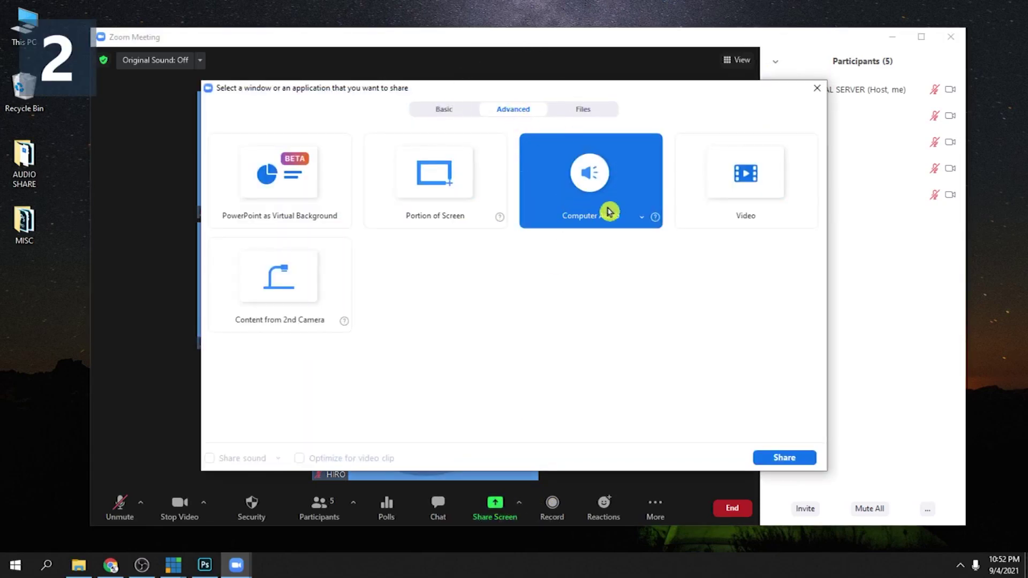
click(645, 223)
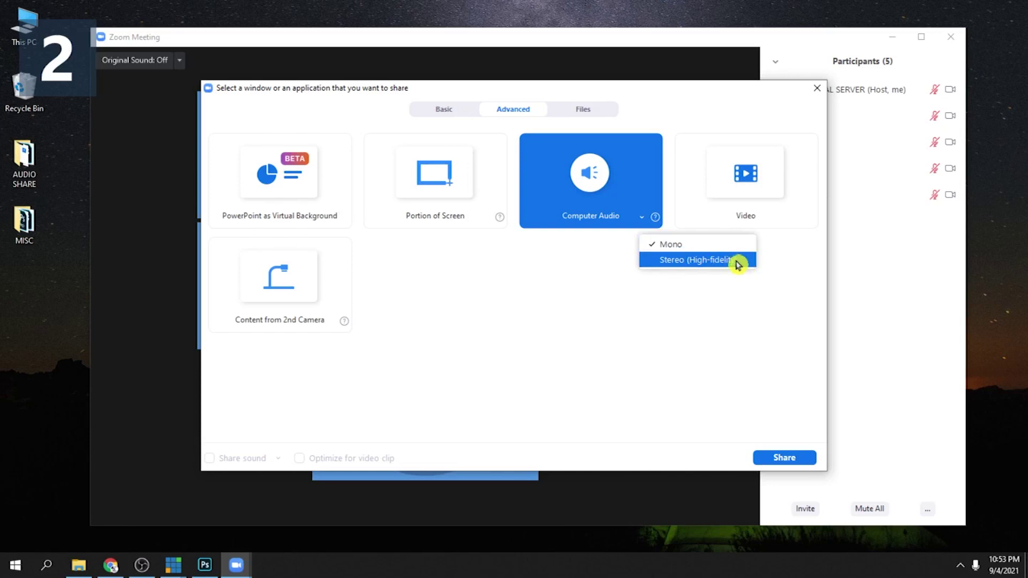
click(712, 265)
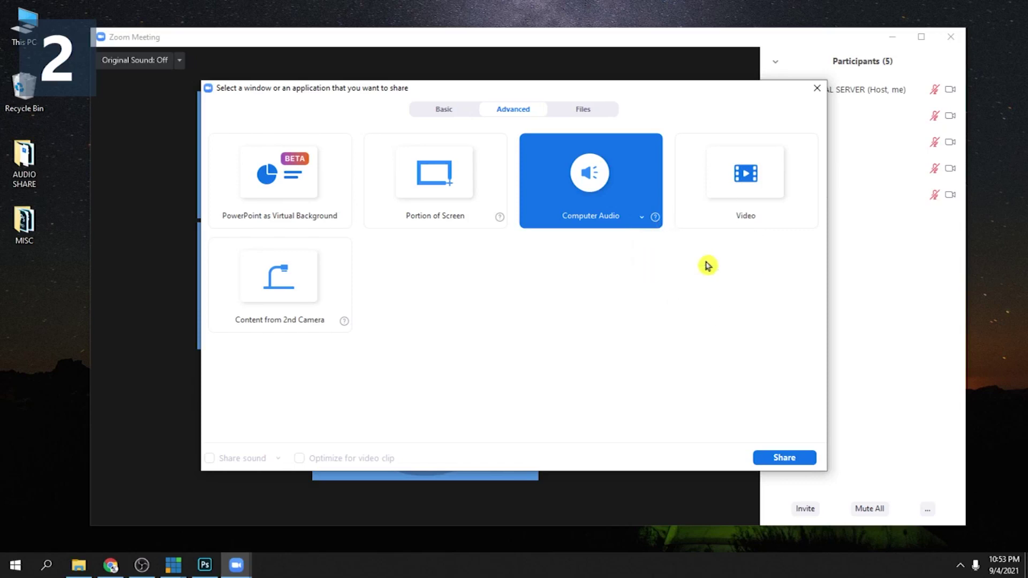
click(791, 458)
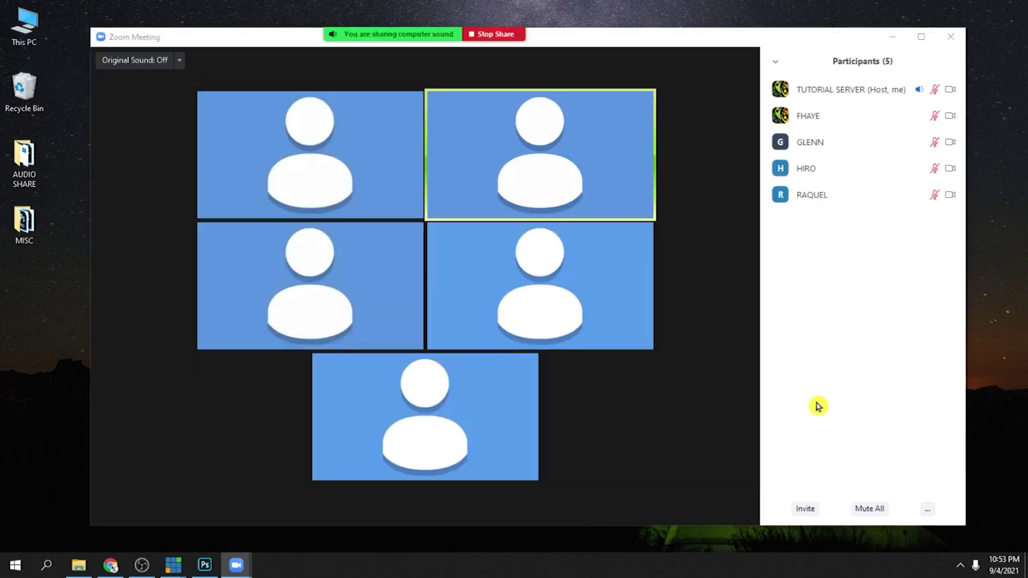
mouse_move(861, 116)
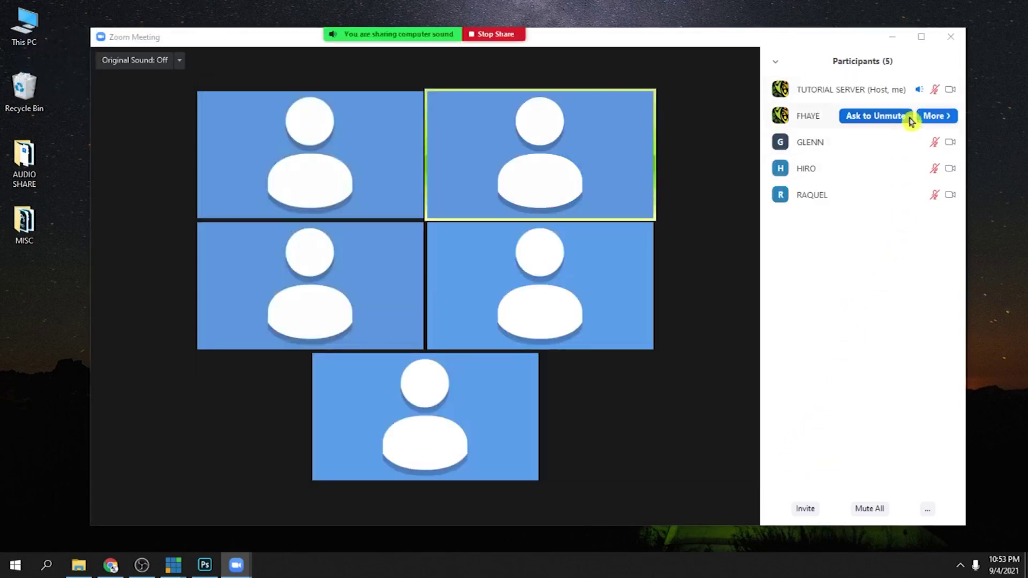
click(909, 117)
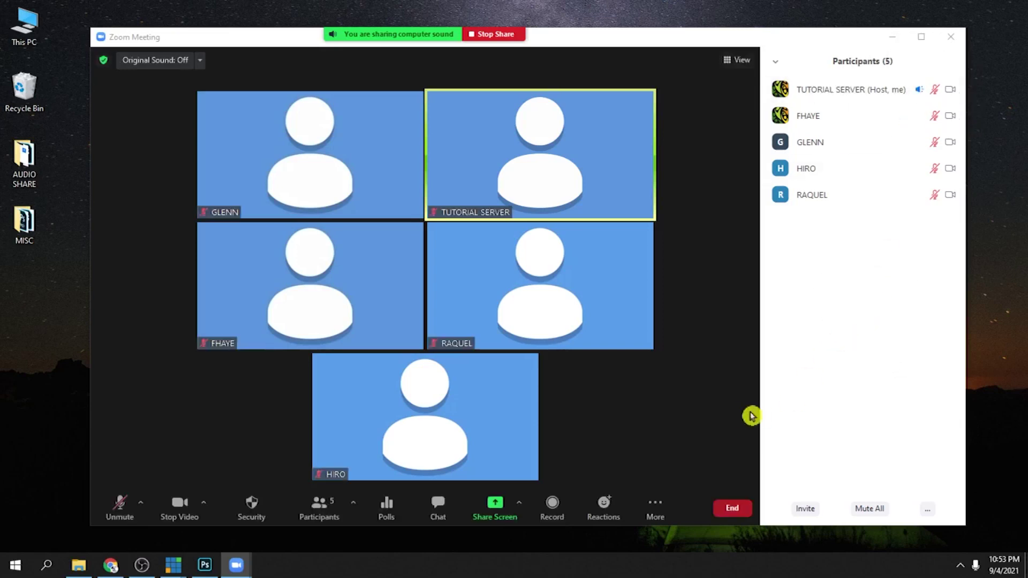
mouse_move(426, 281)
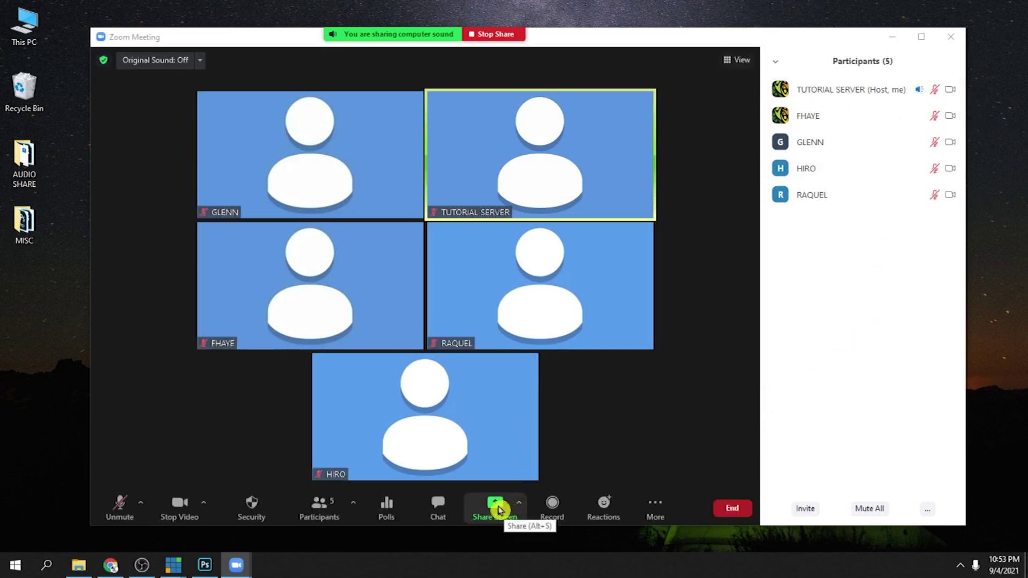
Step: Reopen the share options and confirm Computer Audio shows Stereo (High-fidelity) checked
click(494, 507)
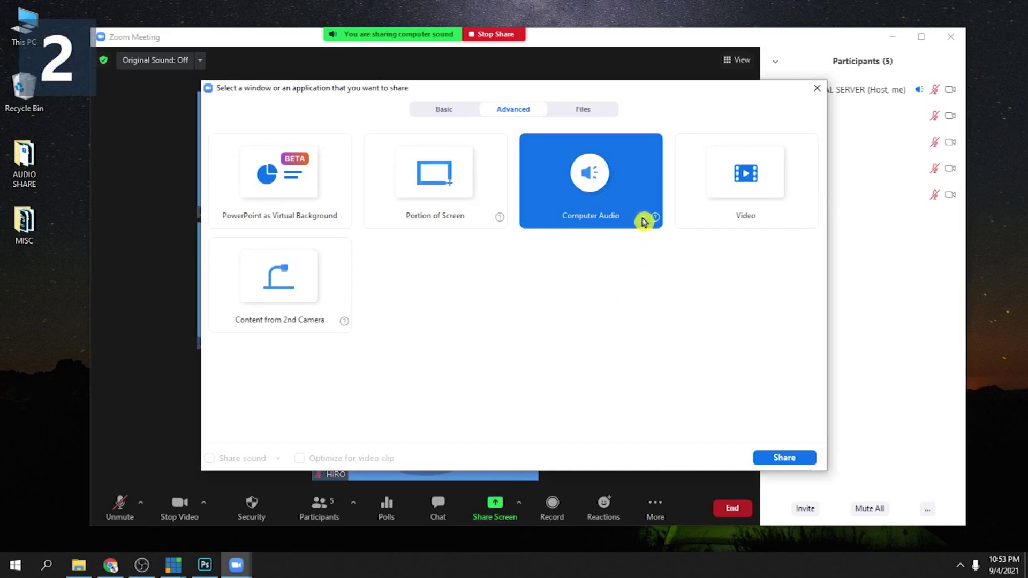
click(643, 219)
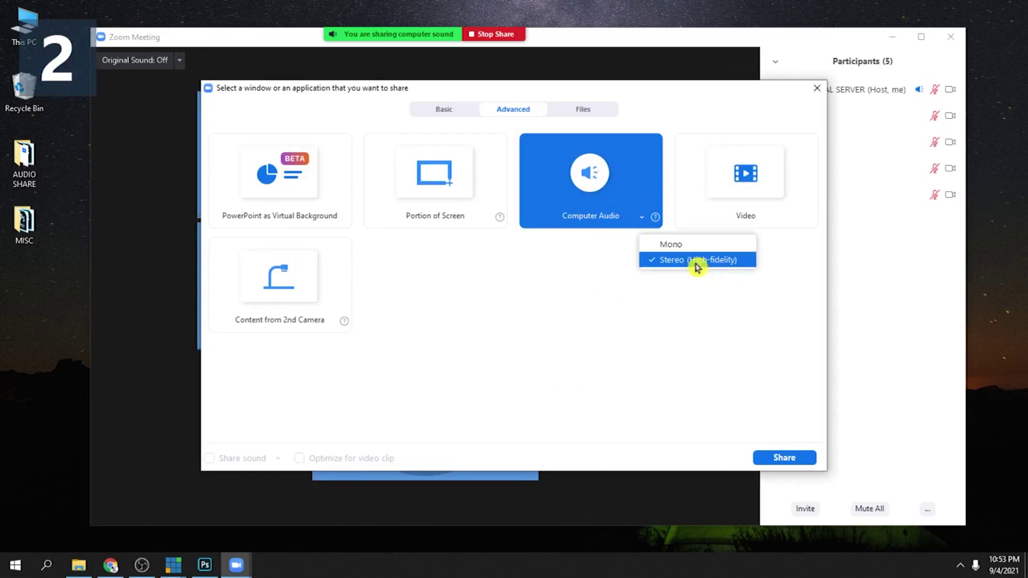